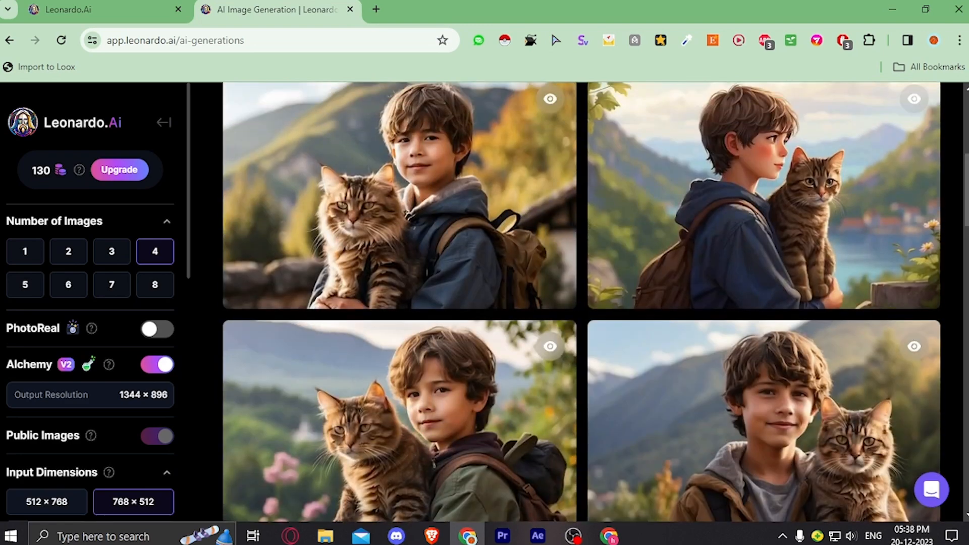
- Copy the current image prompt into Prompt Generation as the basic idea and append ", pixar style"
{"action": "scroll", "coordinate": [943, 298], "scroll_direction": "up", "scroll_amount": 2}
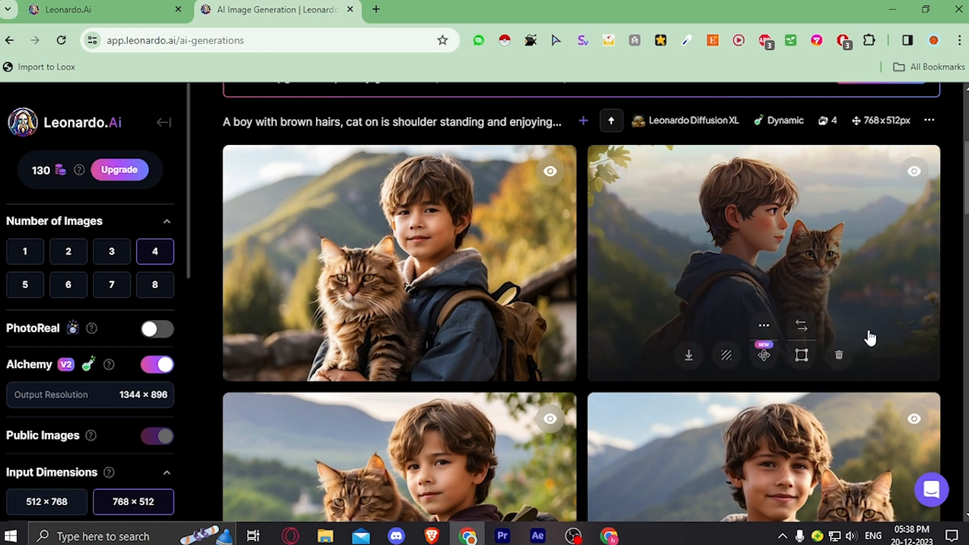
{"action": "scroll", "coordinate": [858, 335], "scroll_direction": "up", "scroll_amount": 8}
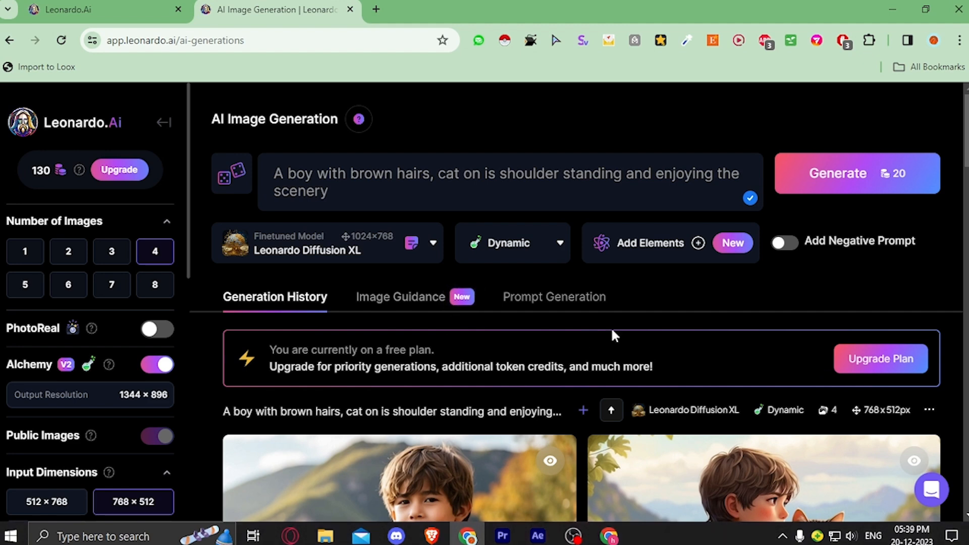
{"action": "left_click", "coordinate": [554, 299]}
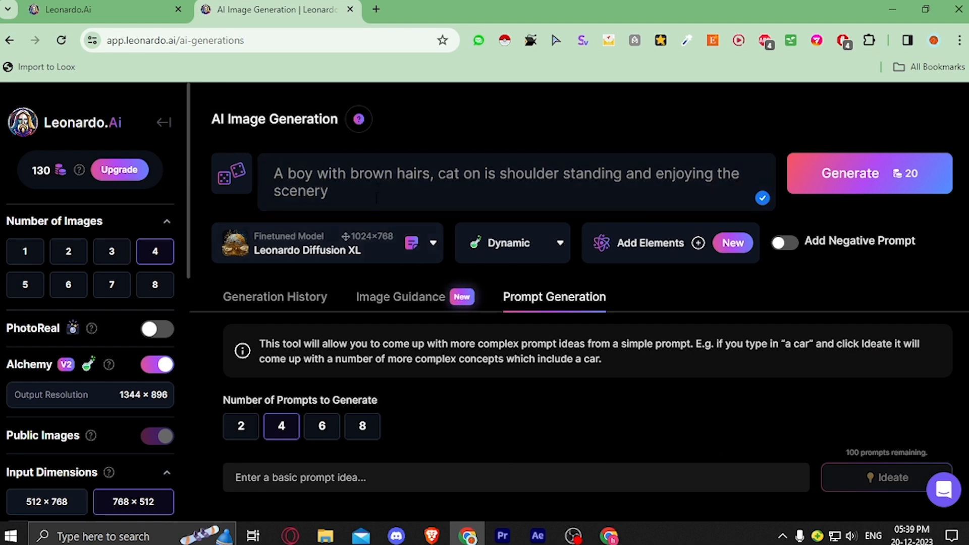
{"action": "left_click_drag", "start_coordinate": [376, 196], "coordinate": [236, 173]}
{"action": "key", "text": "ctrl+c"}
{"action": "left_click", "coordinate": [311, 477]}
{"action": "key", "text": "ctrl+v"}
{"action": "type", "text": ", pixar style"}
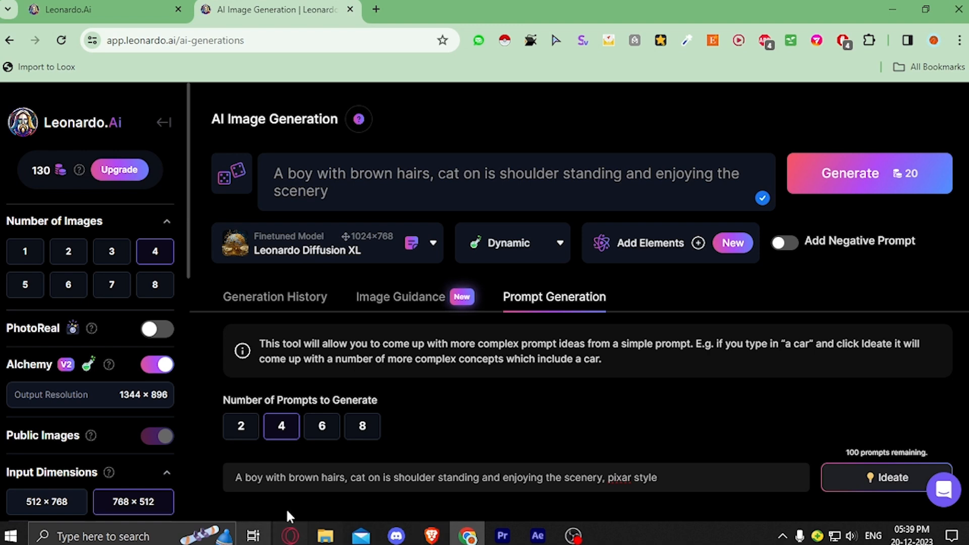
- Ideate prompts from the Pixar-style idea and generate images from the first one, the young adventurer atop a hill
{"action": "key", "text": "ctrl+shift+Left"}
{"action": "key", "text": "ctrl+shift+Left"}
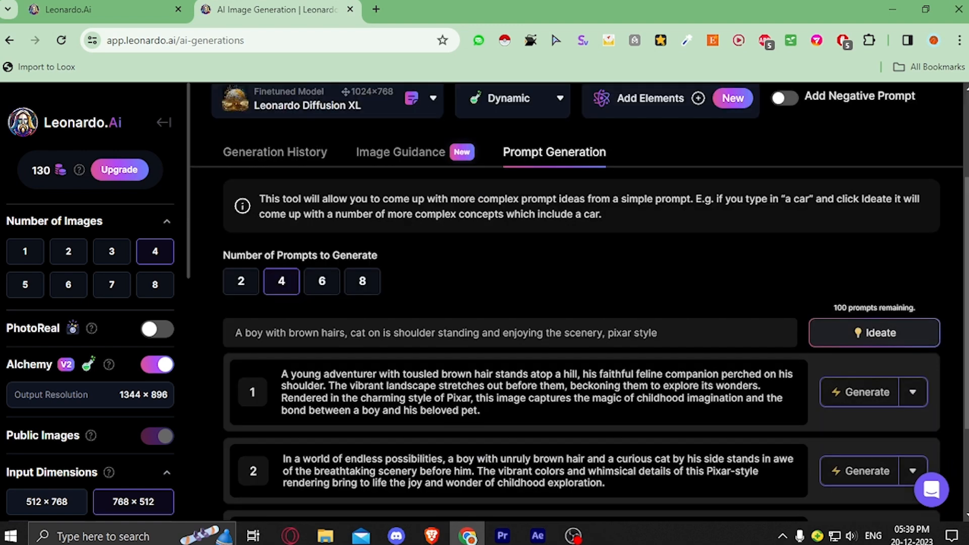
{"action": "scroll", "coordinate": [266, 307], "scroll_direction": "down", "scroll_amount": 1}
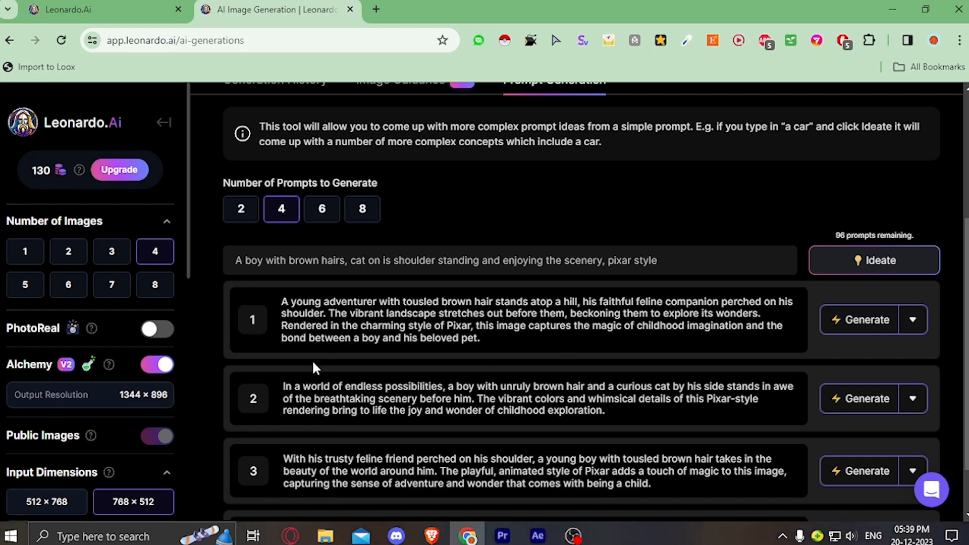
{"action": "left_click", "coordinate": [874, 327]}
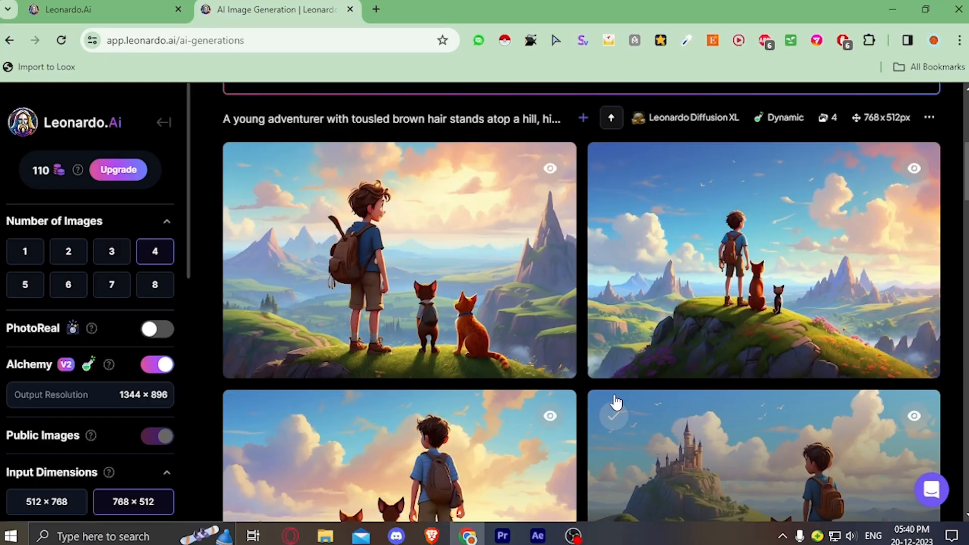
- Examine the images of the young adventurer and compare them with the earlier realistic set
{"action": "scroll", "coordinate": [780, 379], "scroll_direction": "down", "scroll_amount": 1}
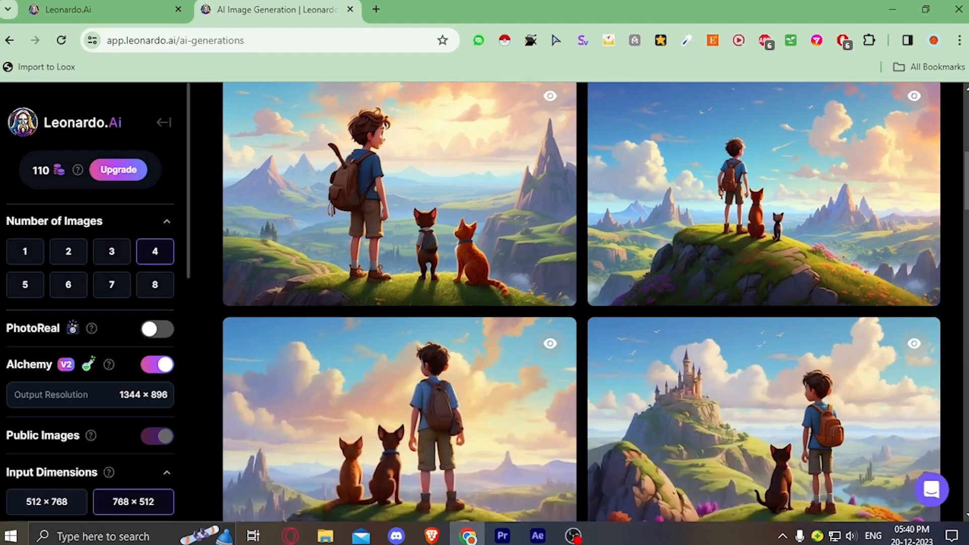
{"action": "scroll", "coordinate": [706, 393], "scroll_direction": "down", "scroll_amount": 1}
{"action": "scroll", "coordinate": [807, 318], "scroll_direction": "down", "scroll_amount": 3}
{"action": "scroll", "coordinate": [454, 303], "scroll_direction": "down", "scroll_amount": 3}
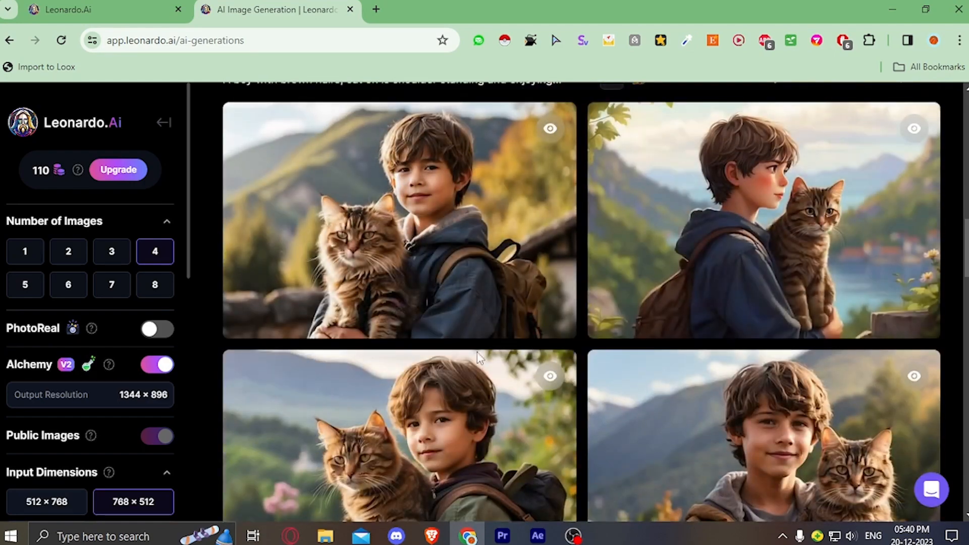
{"action": "scroll", "coordinate": [706, 357], "scroll_direction": "up", "scroll_amount": 2}
{"action": "scroll", "coordinate": [706, 357], "scroll_direction": "up", "scroll_amount": 5}
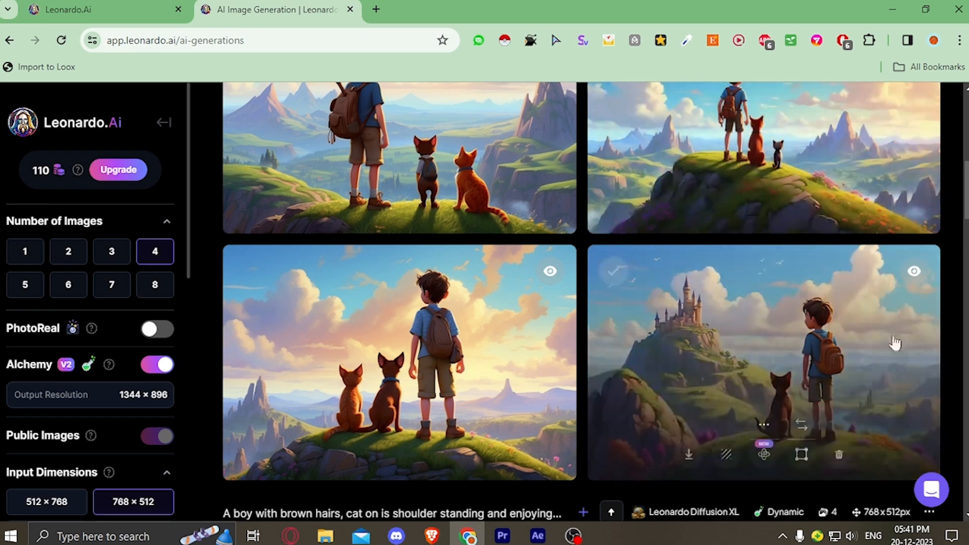
- Return to Prompt Generation and generate images from the second prompt idea, the boy in a world of endless possibilities
{"action": "scroll", "coordinate": [493, 313], "scroll_direction": "up", "scroll_amount": 6}
{"action": "scroll", "coordinate": [600, 430], "scroll_direction": "up", "scroll_amount": 1}
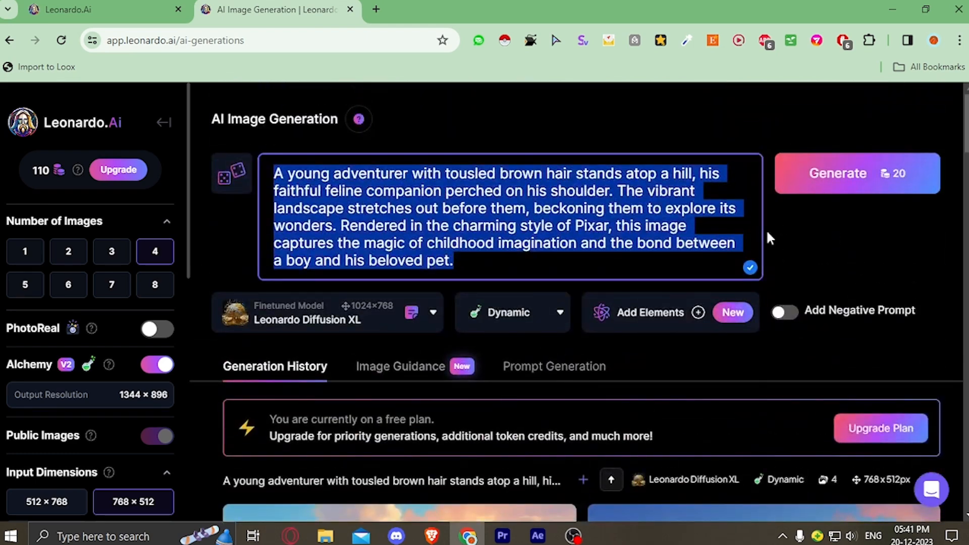
{"action": "left_click", "coordinate": [597, 367]}
{"action": "scroll", "coordinate": [707, 354], "scroll_direction": "down", "scroll_amount": 5}
{"action": "left_click", "coordinate": [822, 336]}
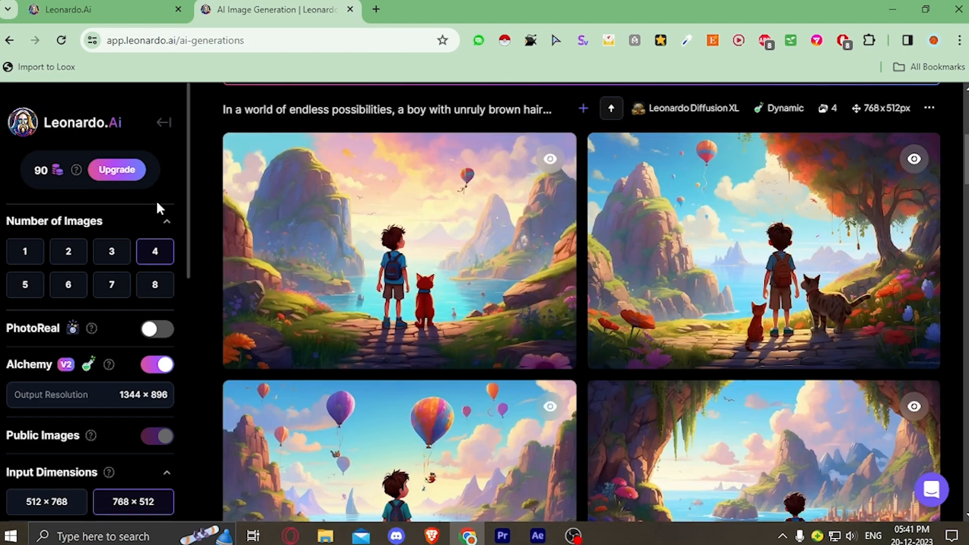
- Examine the images from the second prompt against the earlier sets, and review the basic idea alongside its four generated prompts
{"action": "scroll", "coordinate": [783, 474], "scroll_direction": "down", "scroll_amount": 3}
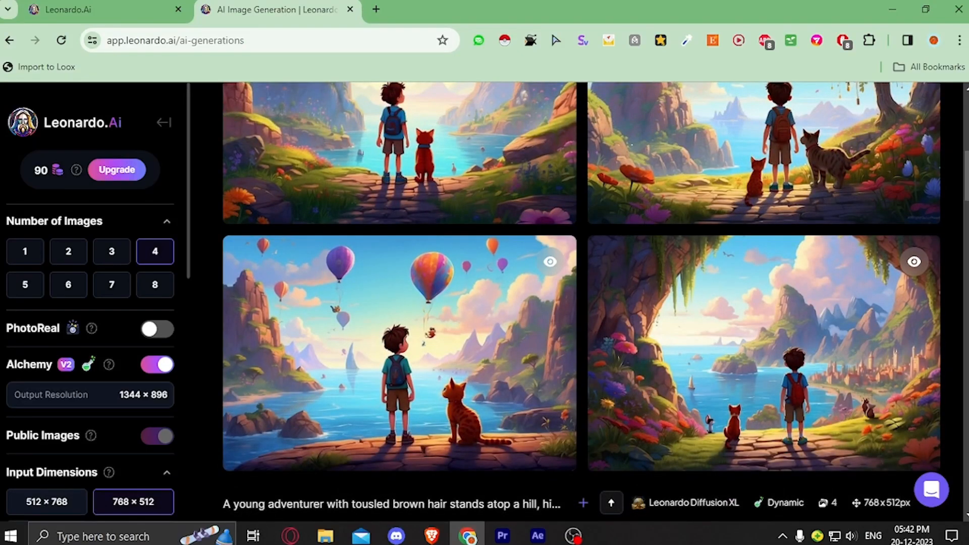
{"action": "scroll", "coordinate": [952, 365], "scroll_direction": "up", "scroll_amount": 2}
{"action": "scroll", "coordinate": [503, 438], "scroll_direction": "down", "scroll_amount": 15}
{"action": "scroll", "coordinate": [503, 437], "scroll_direction": "down", "scroll_amount": 10}
{"action": "scroll", "coordinate": [515, 328], "scroll_direction": "up", "scroll_amount": 14}
{"action": "scroll", "coordinate": [471, 335], "scroll_direction": "down", "scroll_amount": 10}
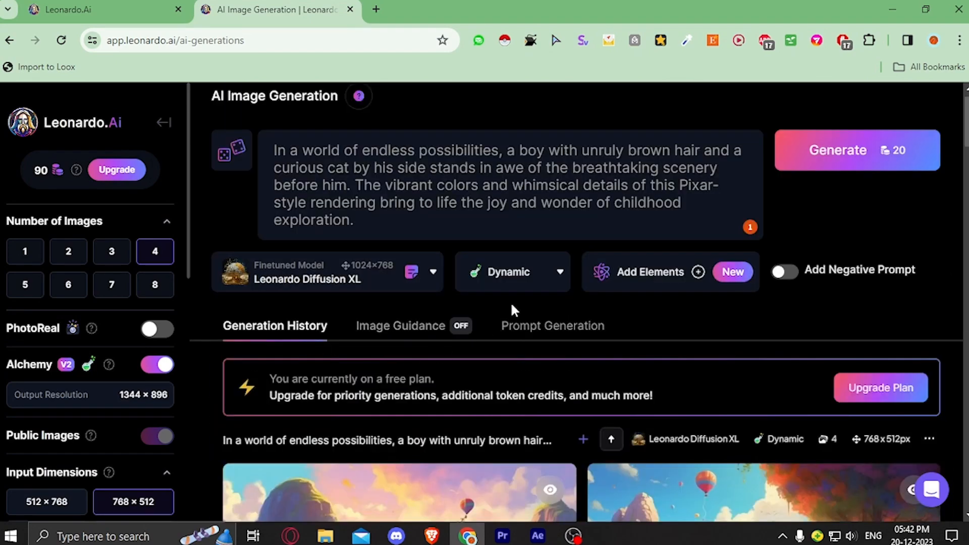
{"action": "scroll", "coordinate": [510, 303], "scroll_direction": "down", "scroll_amount": 3}
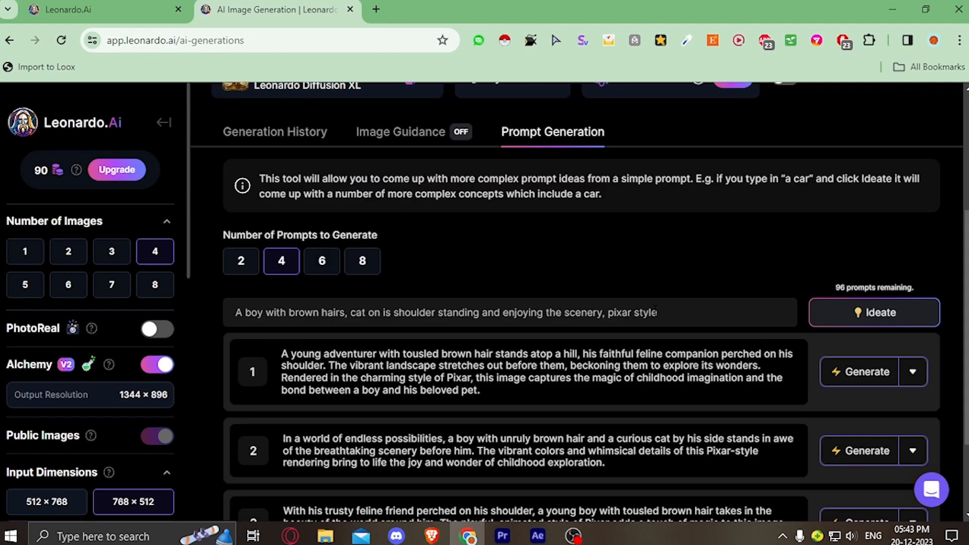
{"action": "left_click_drag", "start_coordinate": [657, 312], "coordinate": [263, 312]}
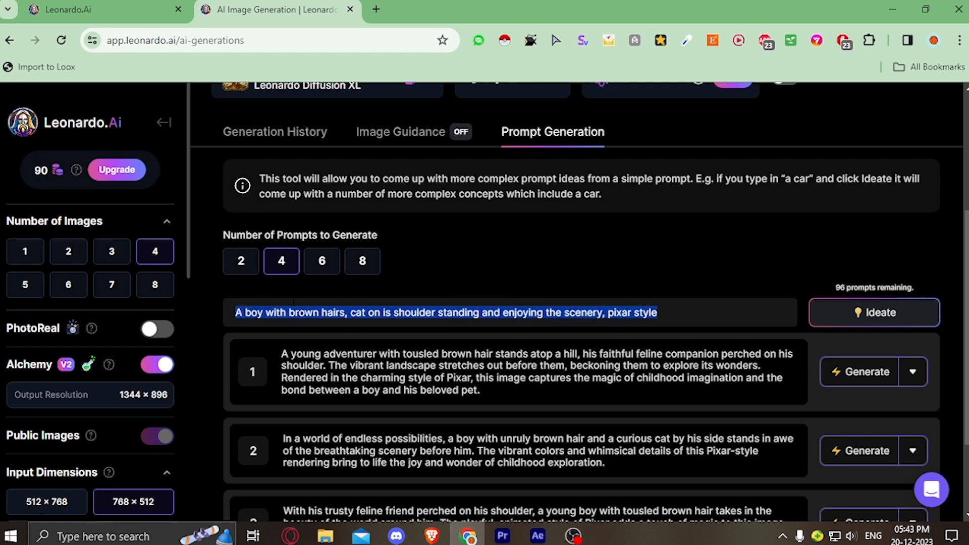
{"action": "left_click", "coordinate": [532, 266]}
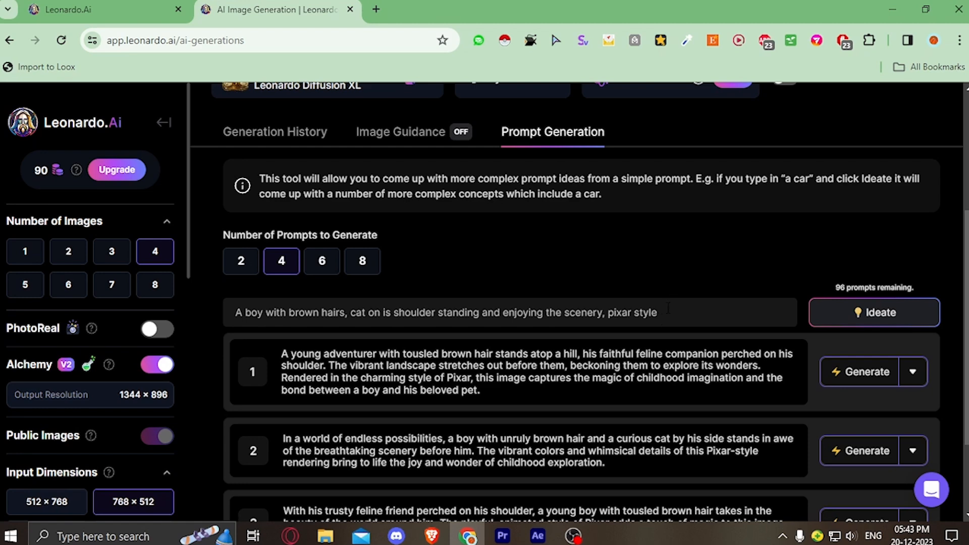
{"action": "scroll", "coordinate": [290, 421], "scroll_direction": "down", "scroll_amount": 2}
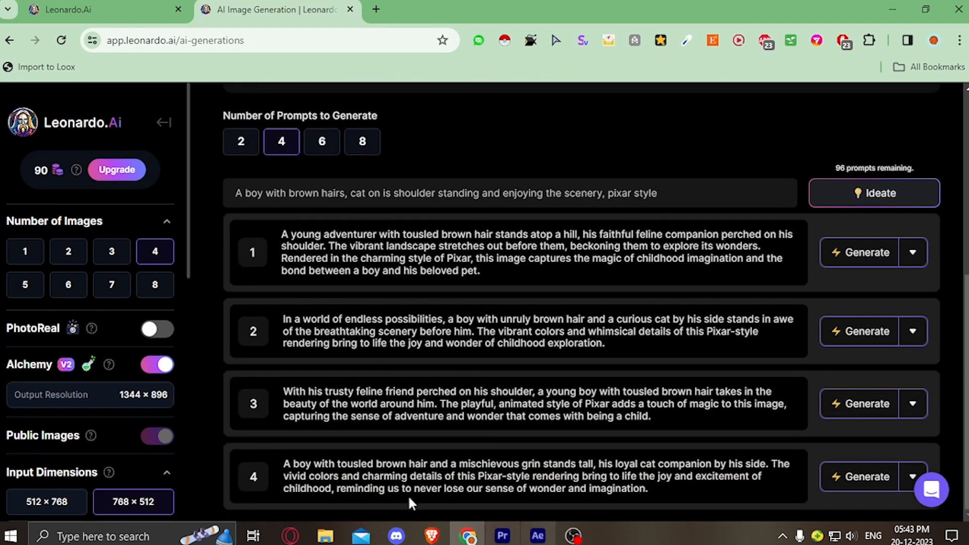
{"action": "left_click_drag", "start_coordinate": [683, 188], "coordinate": [251, 193]}
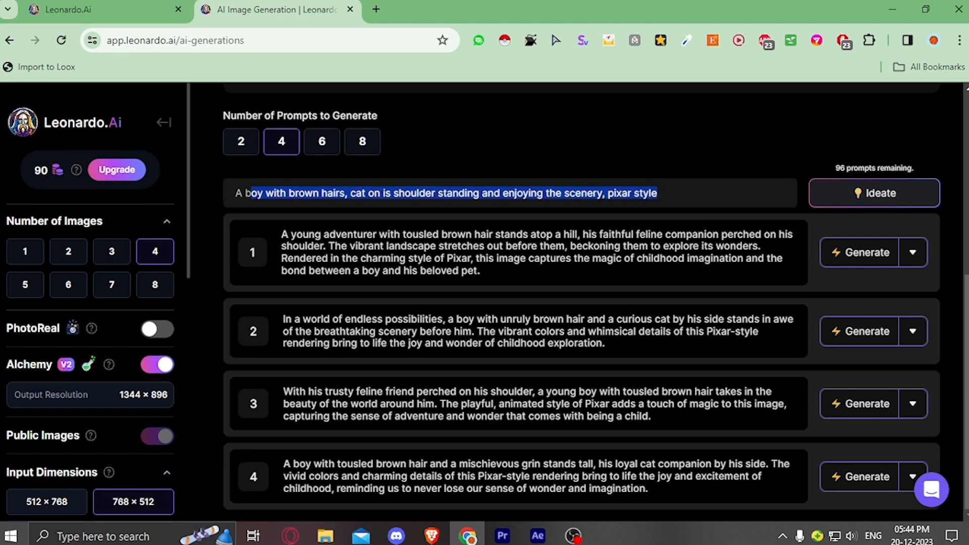
{"action": "left_click", "coordinate": [565, 177]}
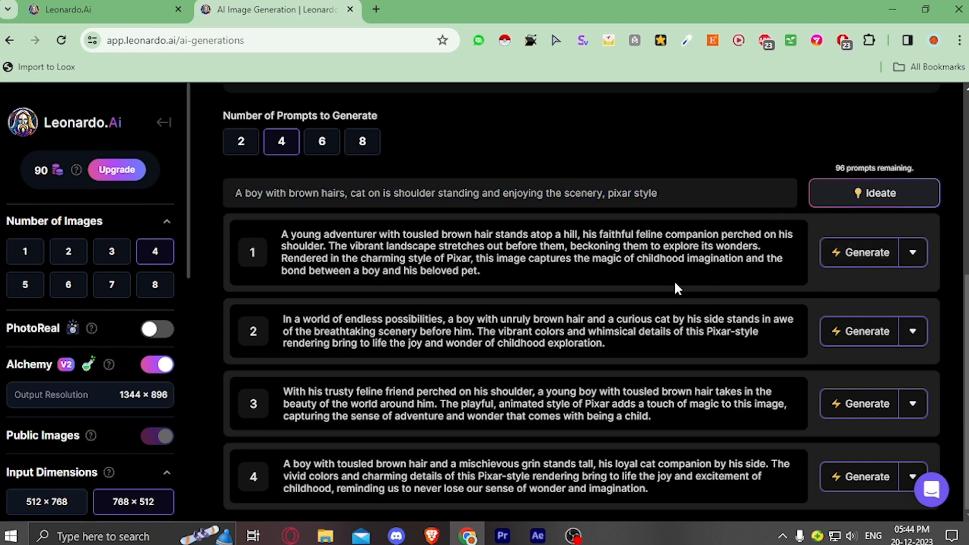
- Generate images from the third prompt idea, the boy with his trusty feline friend, and look them over
{"action": "left_click", "coordinate": [863, 404]}
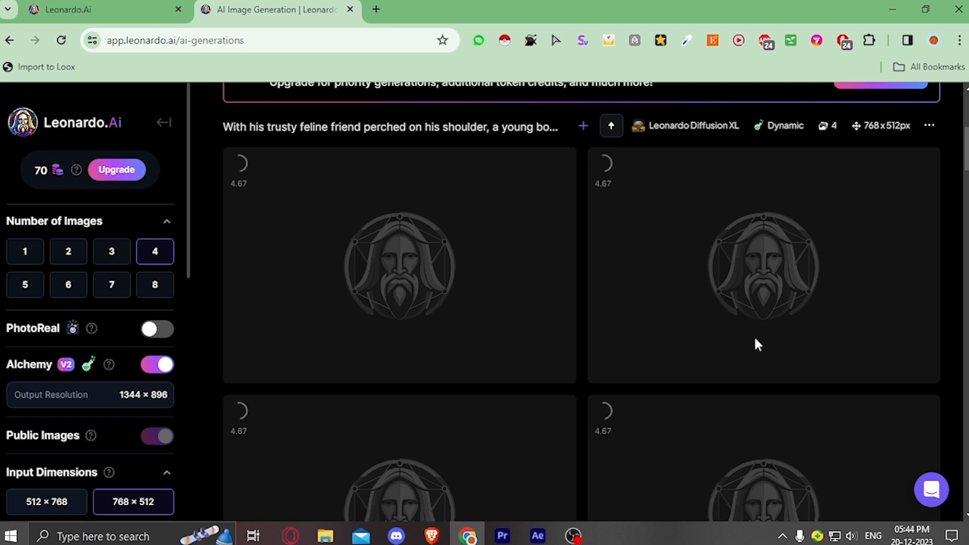
{"action": "scroll", "coordinate": [754, 340], "scroll_direction": "up", "scroll_amount": 3}
{"action": "scroll", "coordinate": [530, 353], "scroll_direction": "up", "scroll_amount": 4}
{"action": "scroll", "coordinate": [545, 391], "scroll_direction": "down", "scroll_amount": 7}
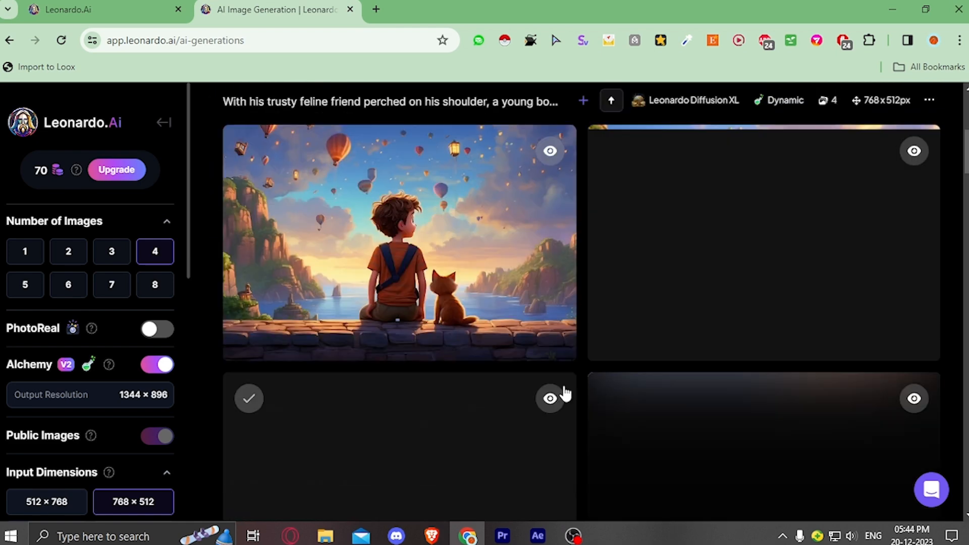
{"action": "scroll", "coordinate": [565, 394], "scroll_direction": "down", "scroll_amount": 4}
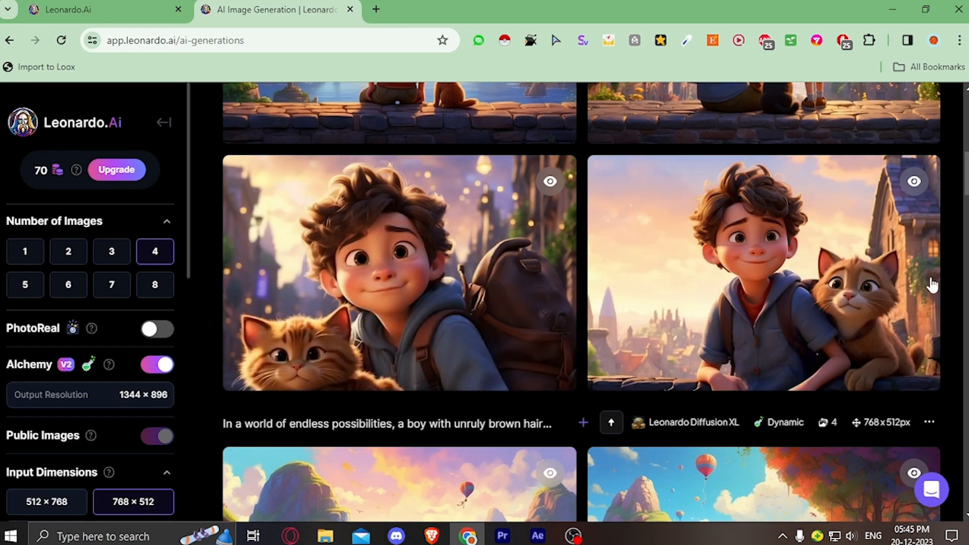
- Change "pixar" to "anime" in the basic prompt idea and ideate a new set of prompts
{"action": "scroll", "coordinate": [621, 299], "scroll_direction": "up", "scroll_amount": 7}
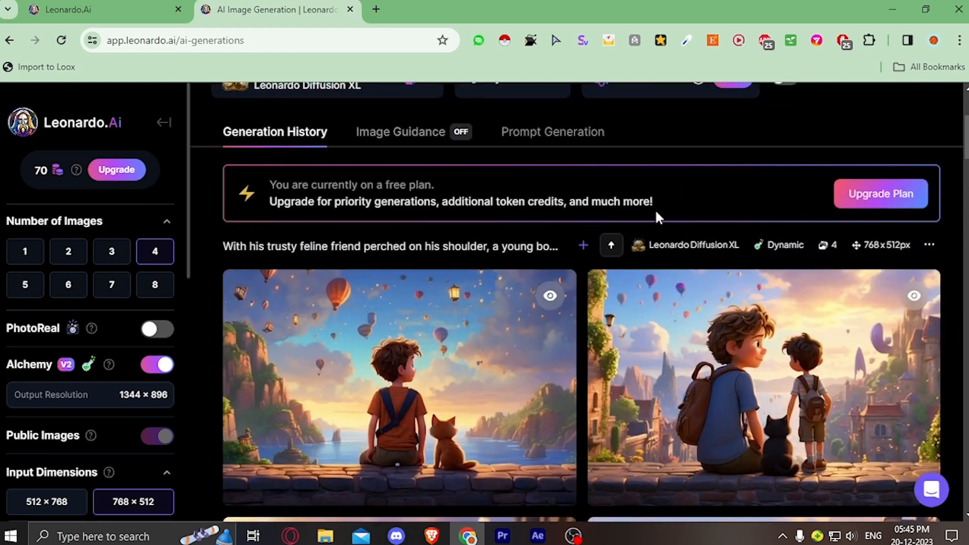
{"action": "double_click", "coordinate": [619, 313]}
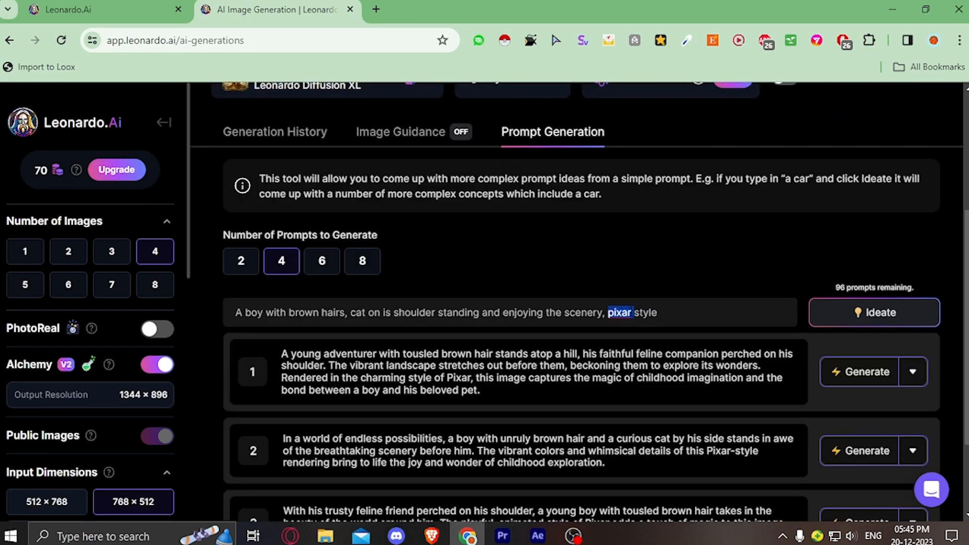
{"action": "type", "text": "anime"}
{"action": "left_click", "coordinate": [881, 322]}
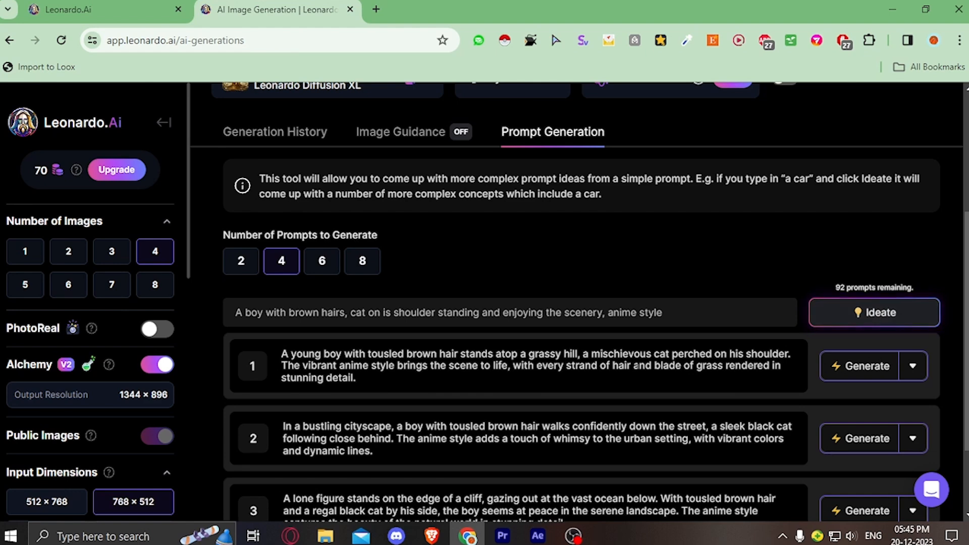
- Generate images from the first anime prompt, the boy atop a grassy hill, and look over the results
{"action": "left_click", "coordinate": [859, 366]}
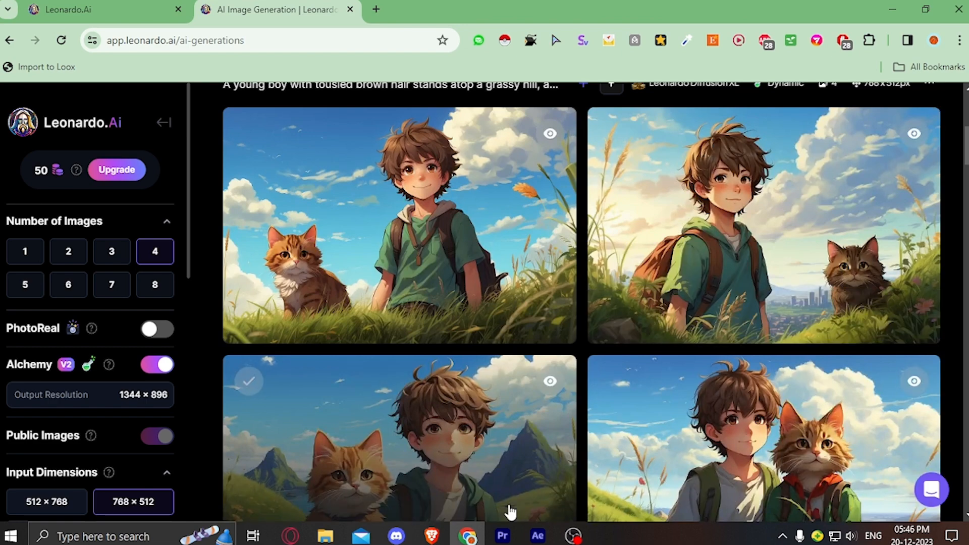
{"action": "scroll", "coordinate": [508, 499], "scroll_direction": "down", "scroll_amount": 3}
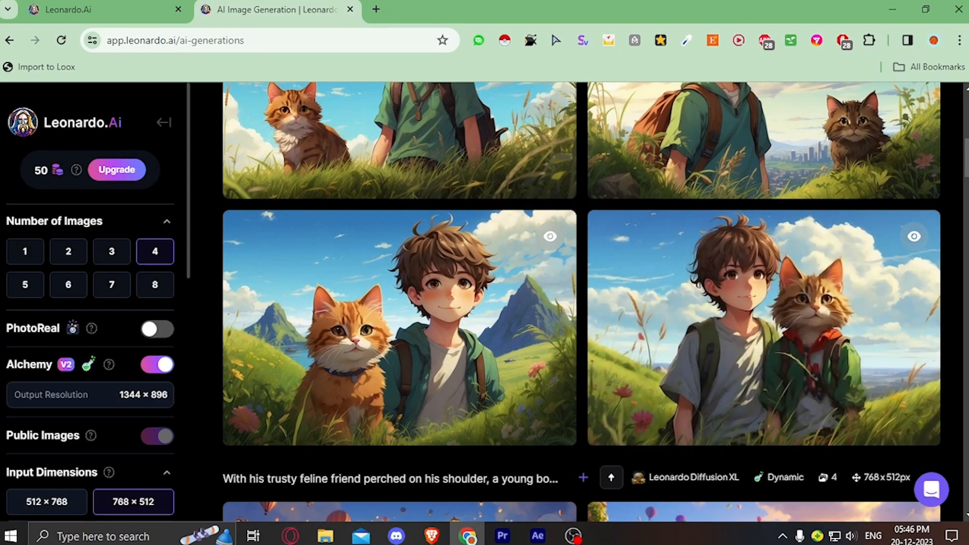
{"action": "mouse_move", "coordinate": [824, 393]}
{"action": "scroll", "coordinate": [945, 356], "scroll_direction": "up", "scroll_amount": 3}
{"action": "scroll", "coordinate": [946, 356], "scroll_direction": "down", "scroll_amount": 1}
{"action": "scroll", "coordinate": [945, 355], "scroll_direction": "up", "scroll_amount": 1}
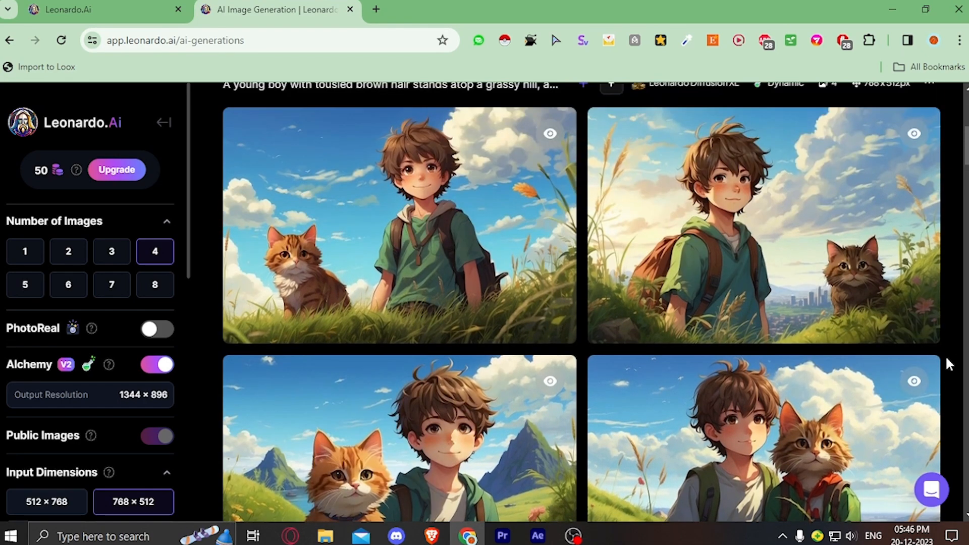
- Open the first anime image of the boy and cat in the viewer and inspect its details at enlarged size
{"action": "mouse_move", "coordinate": [629, 188]}
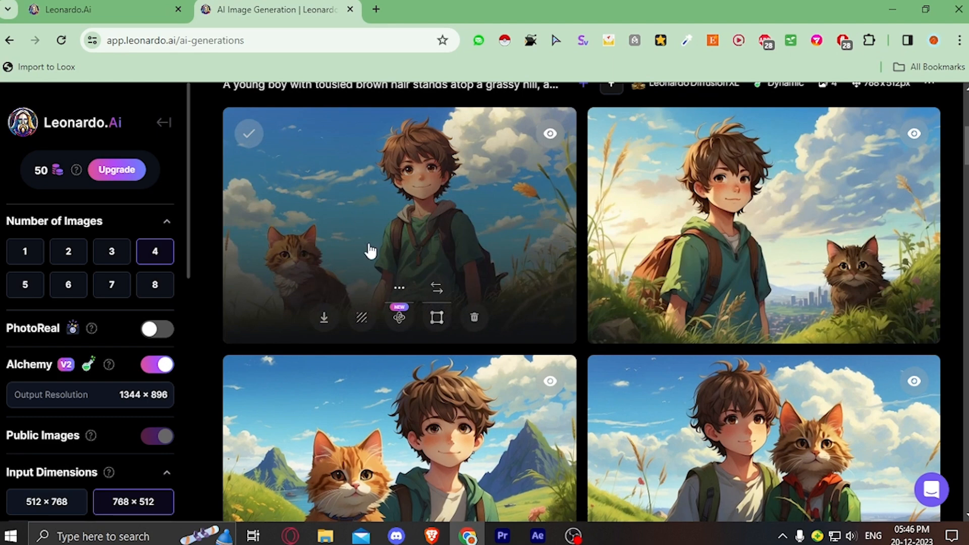
{"action": "left_click", "coordinate": [361, 250]}
{"action": "left_click", "coordinate": [569, 309]}
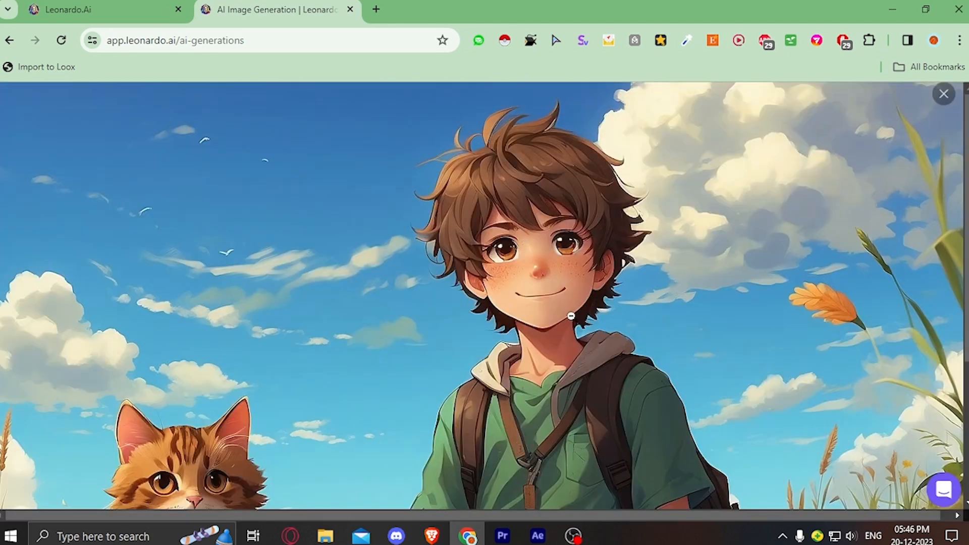
{"action": "left_click", "coordinate": [509, 330]}
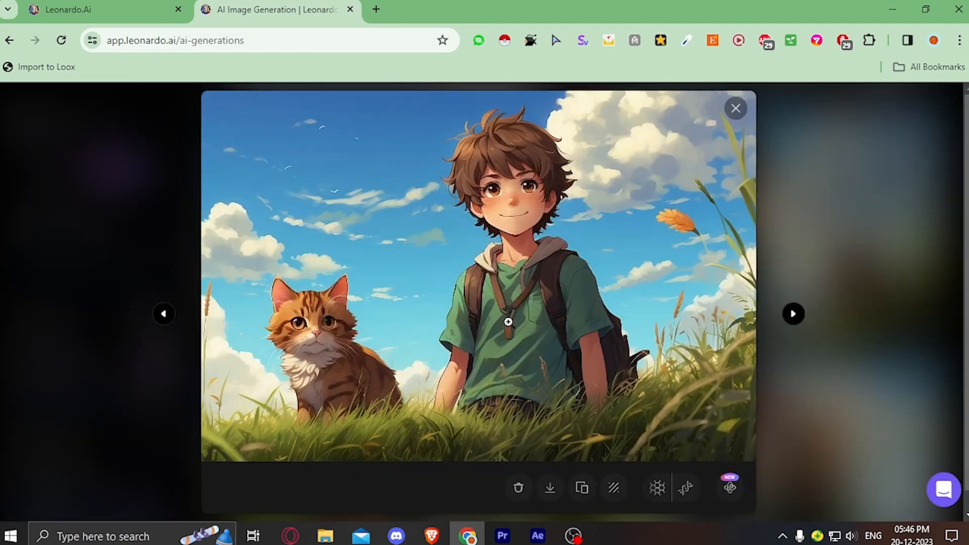
{"action": "left_click", "coordinate": [482, 244]}
{"action": "scroll", "coordinate": [497, 281], "scroll_direction": "down", "scroll_amount": 5}
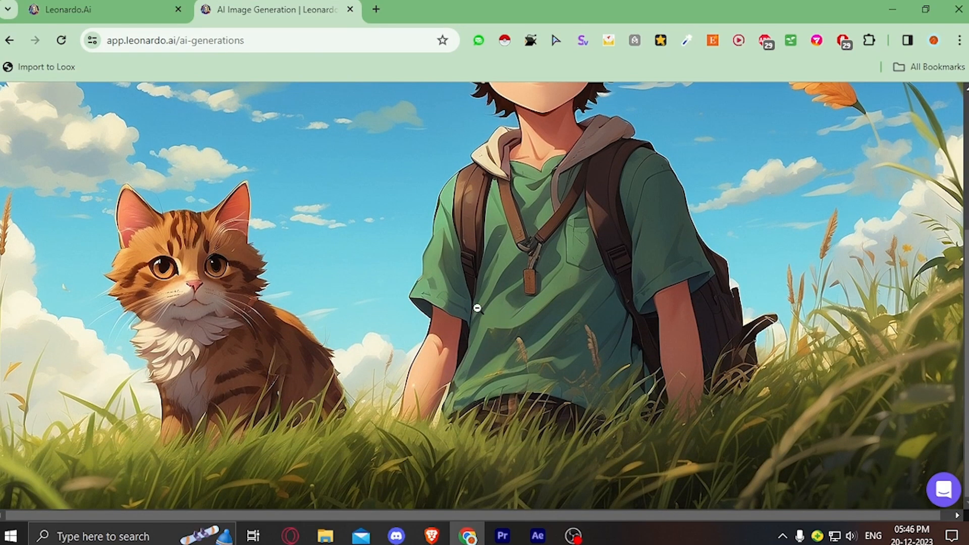
{"action": "left_click", "coordinate": [428, 304]}
- Close the image viewer and open the Image Guidance section
{"action": "left_click", "coordinate": [90, 197]}
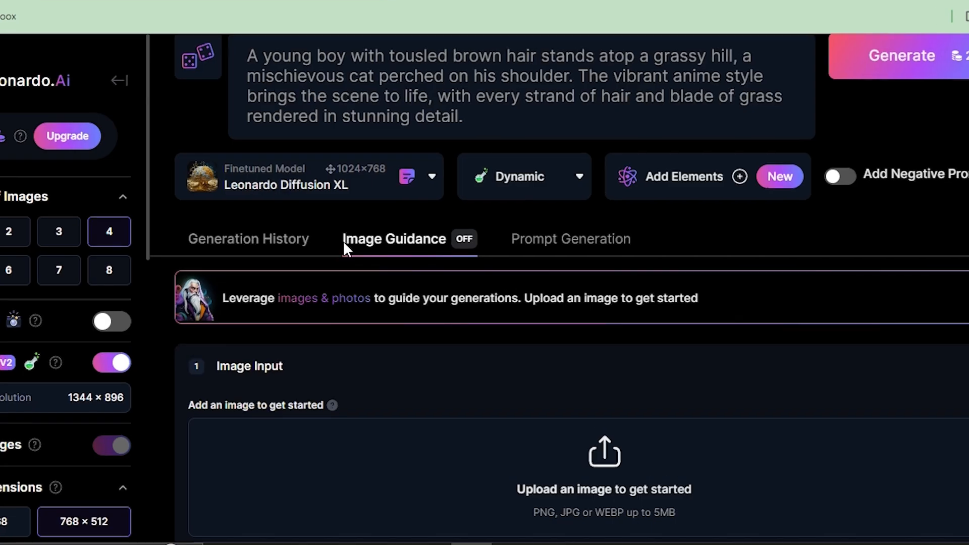
{"action": "left_click_drag", "start_coordinate": [343, 239], "coordinate": [447, 239]}
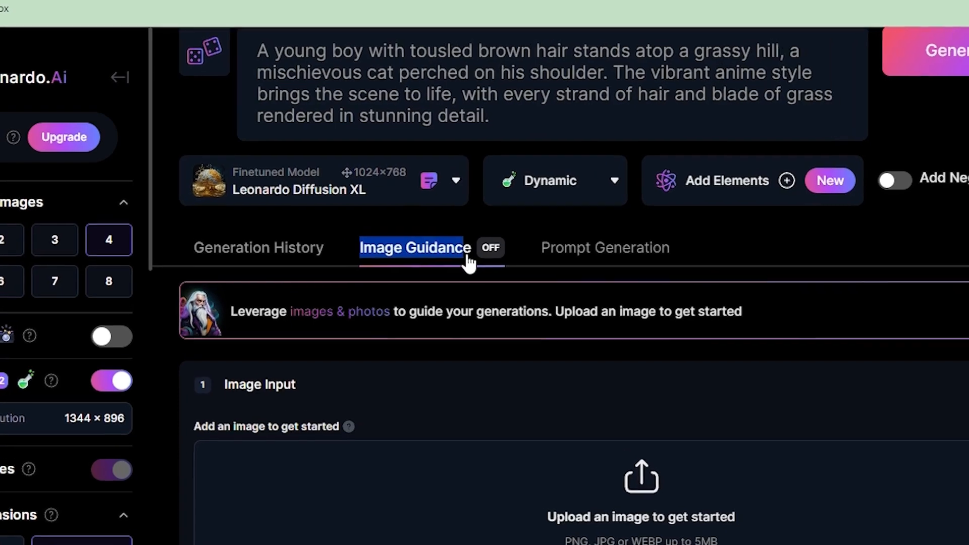